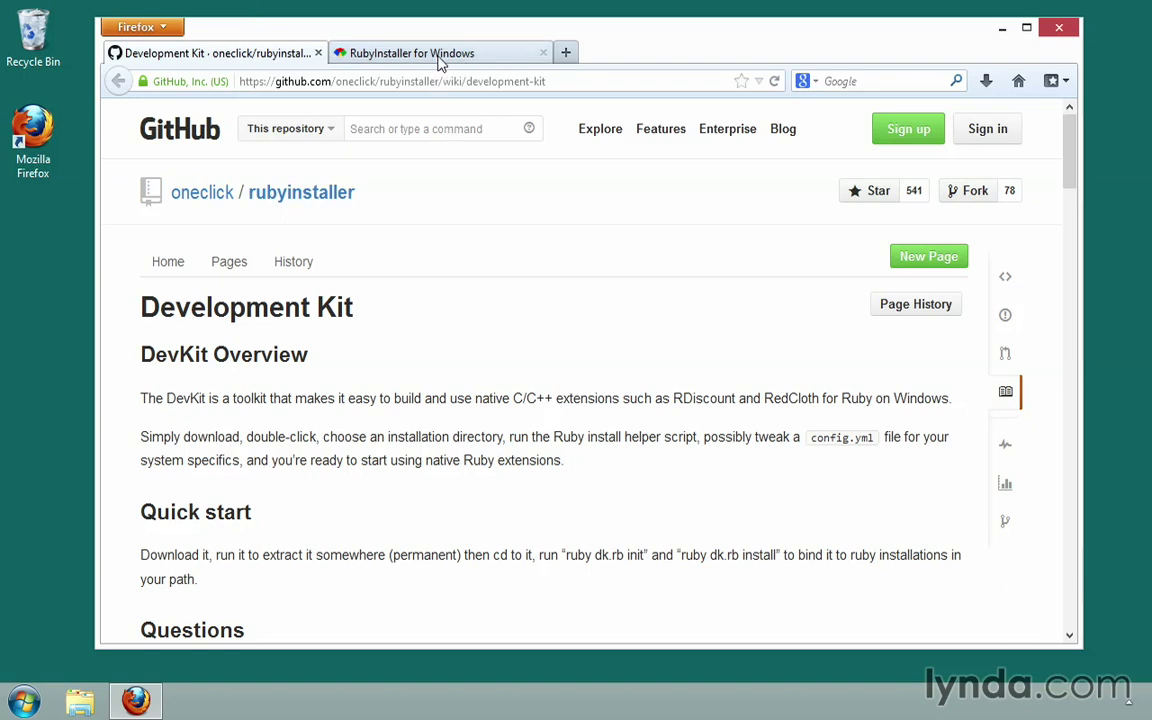
- Switch from the GitHub Development Kit wiki to the RubyInstaller for Windows tab
click(385, 55)
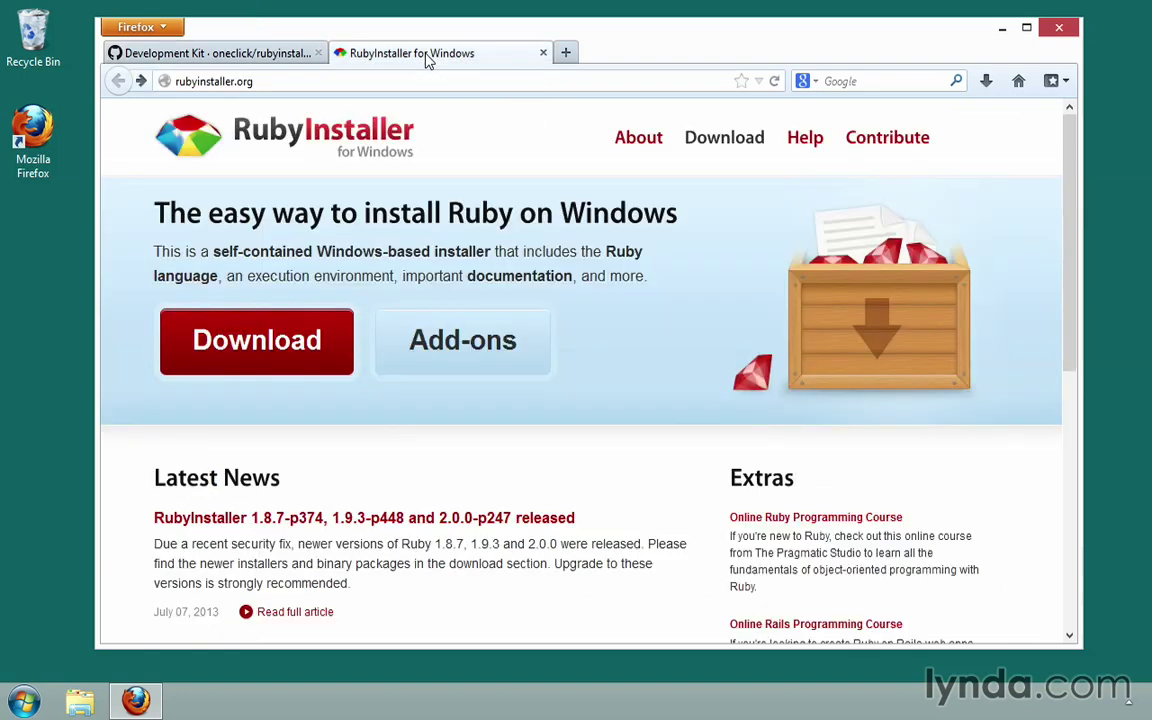
- On the Downloads page, find and highlight mingw64-64-4.7.2 as the DevKit for Ruby 2.0.0 x64
click(728, 145)
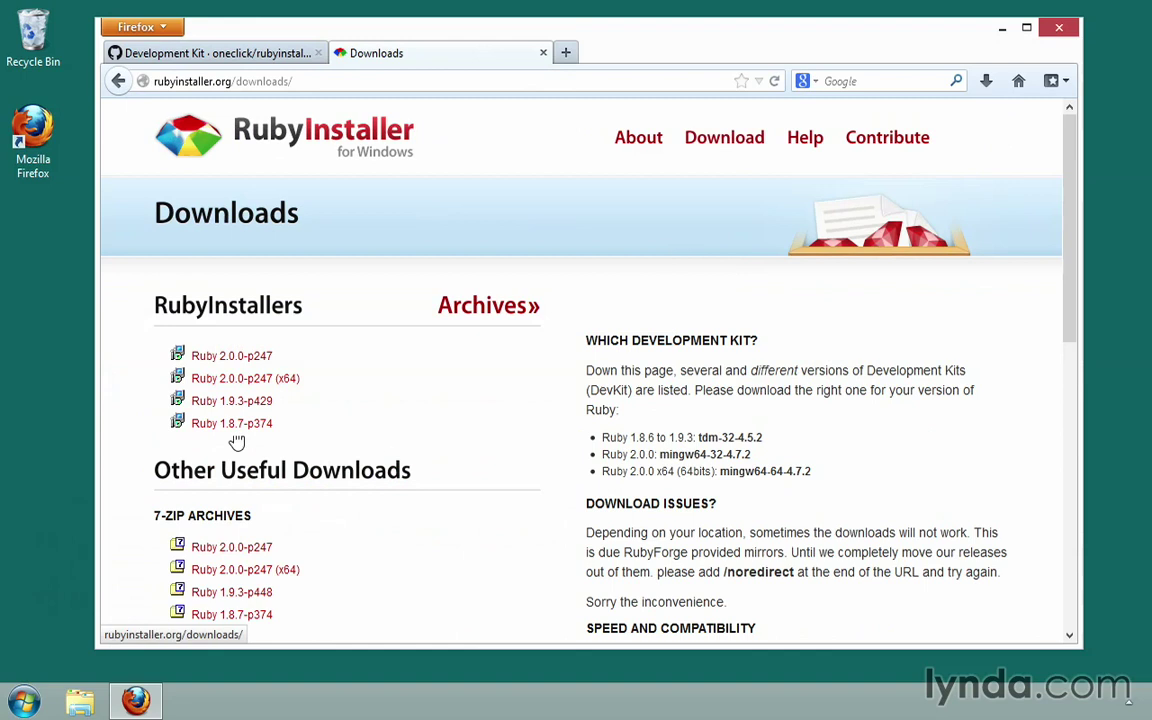
drag(1077, 318, 1077, 448)
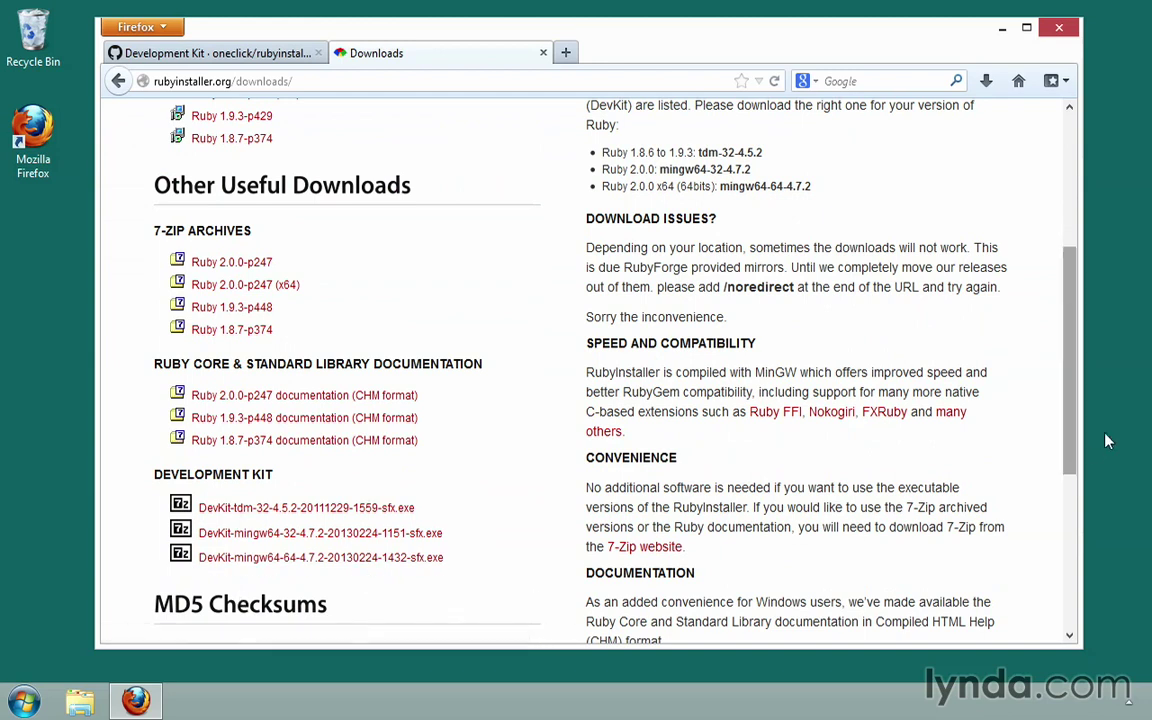
drag(1071, 430, 1071, 398)
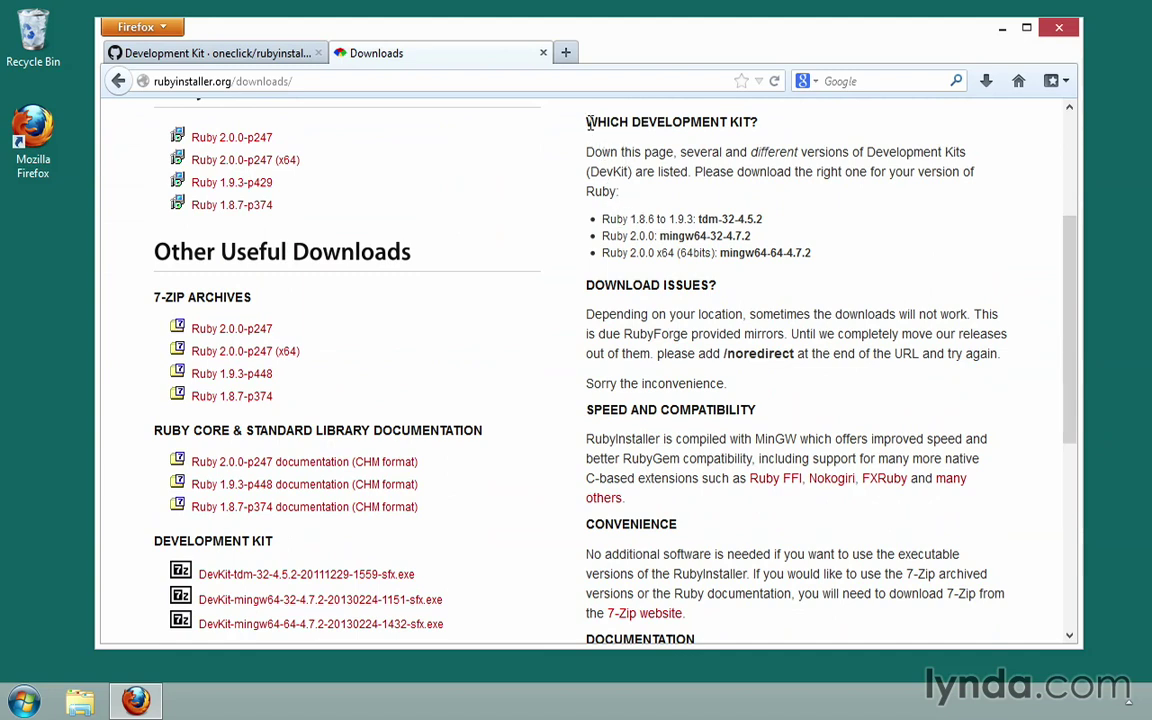
drag(589, 122, 611, 153)
click(655, 198)
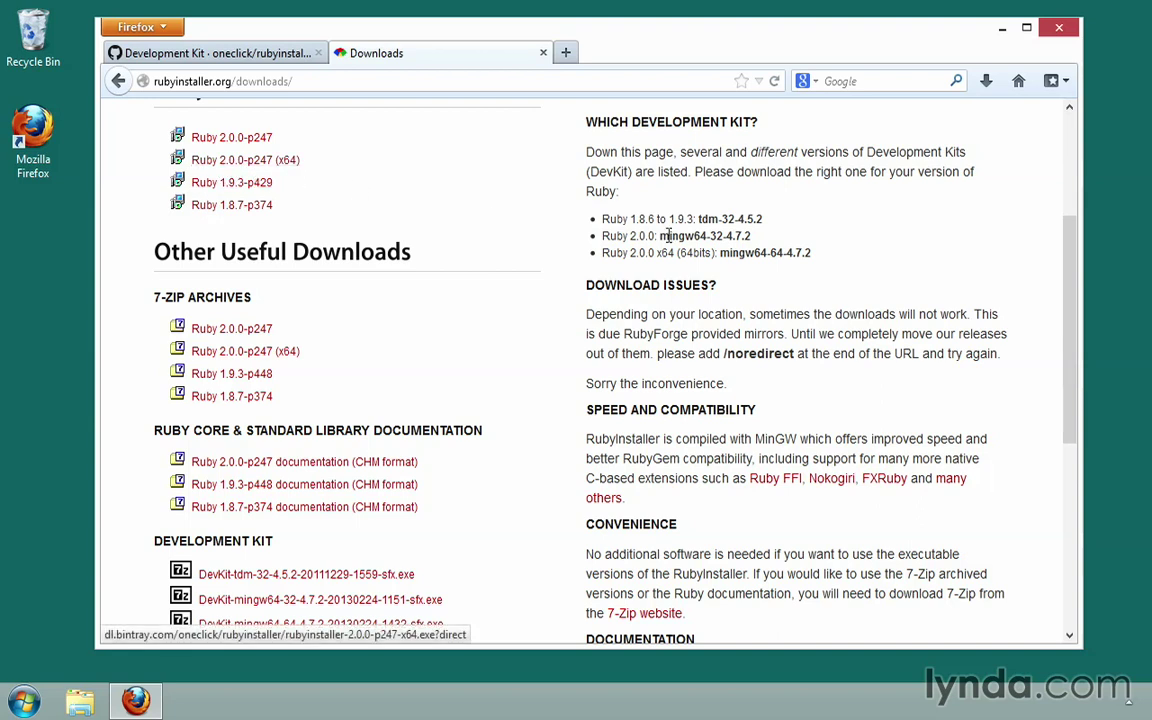
drag(616, 253, 818, 261)
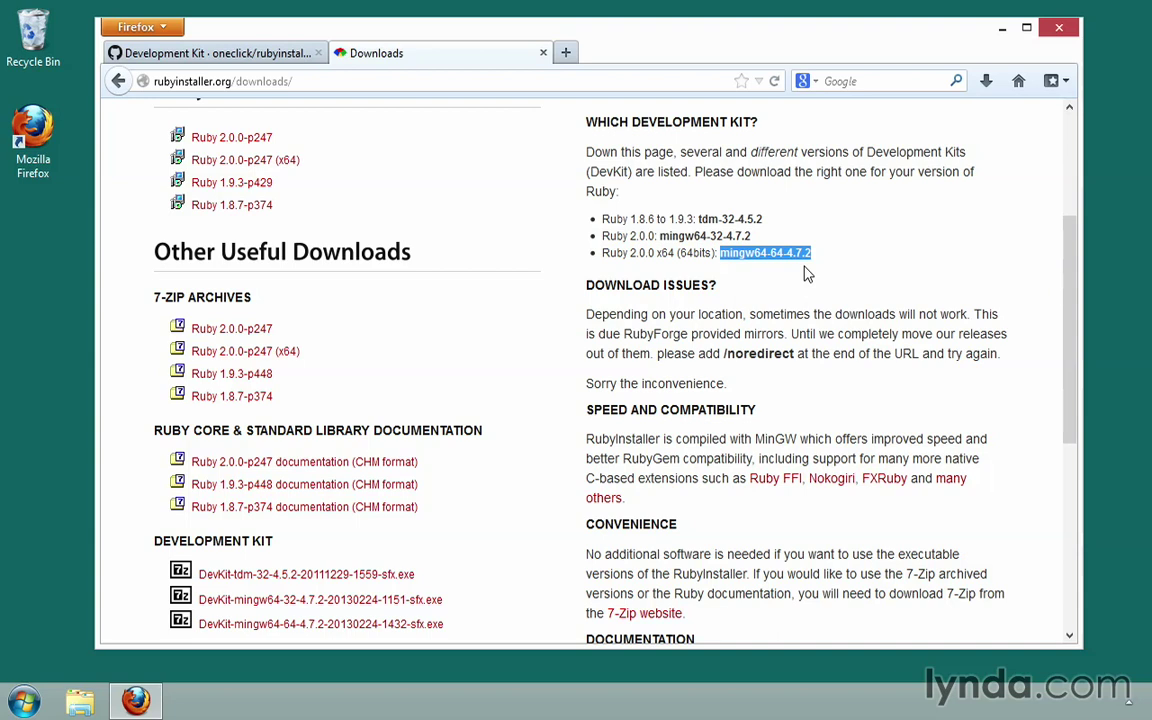
click(685, 283)
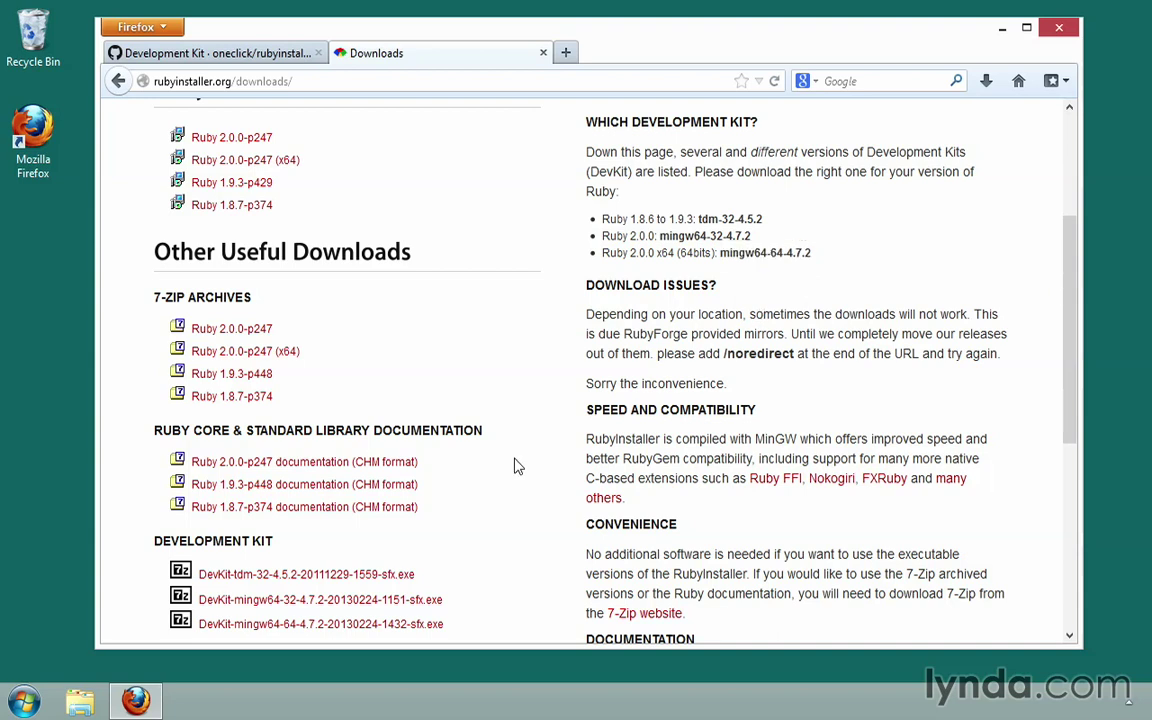
click(266, 624)
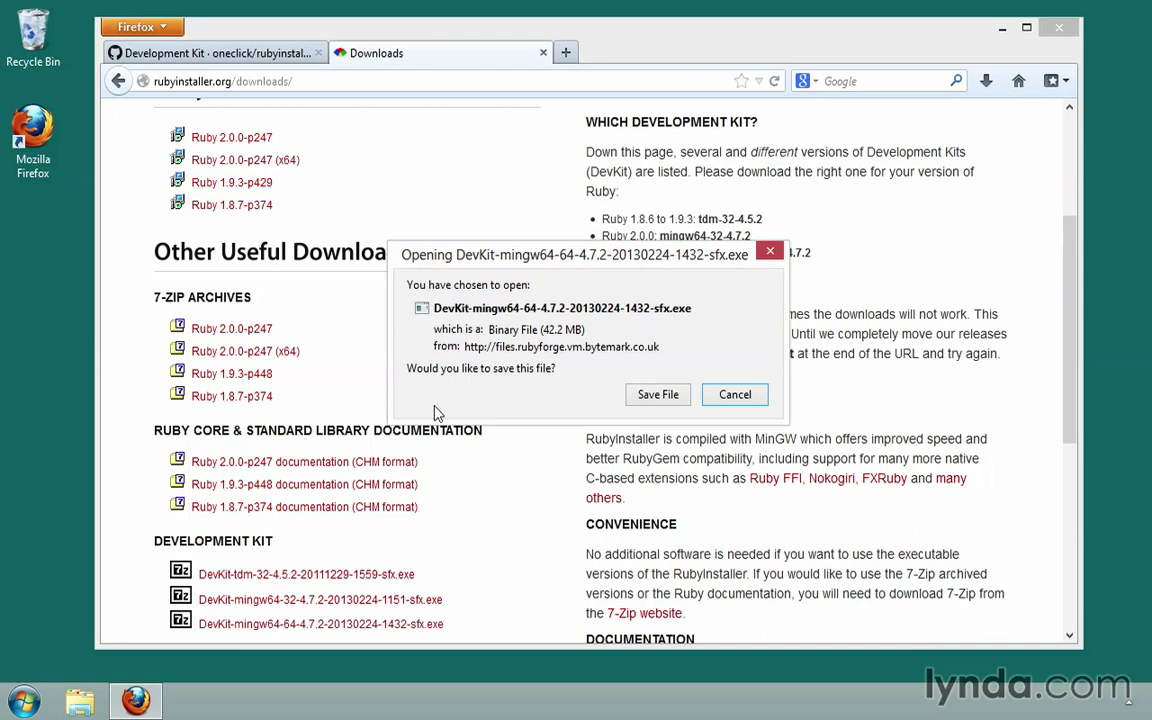
click(660, 394)
click(985, 81)
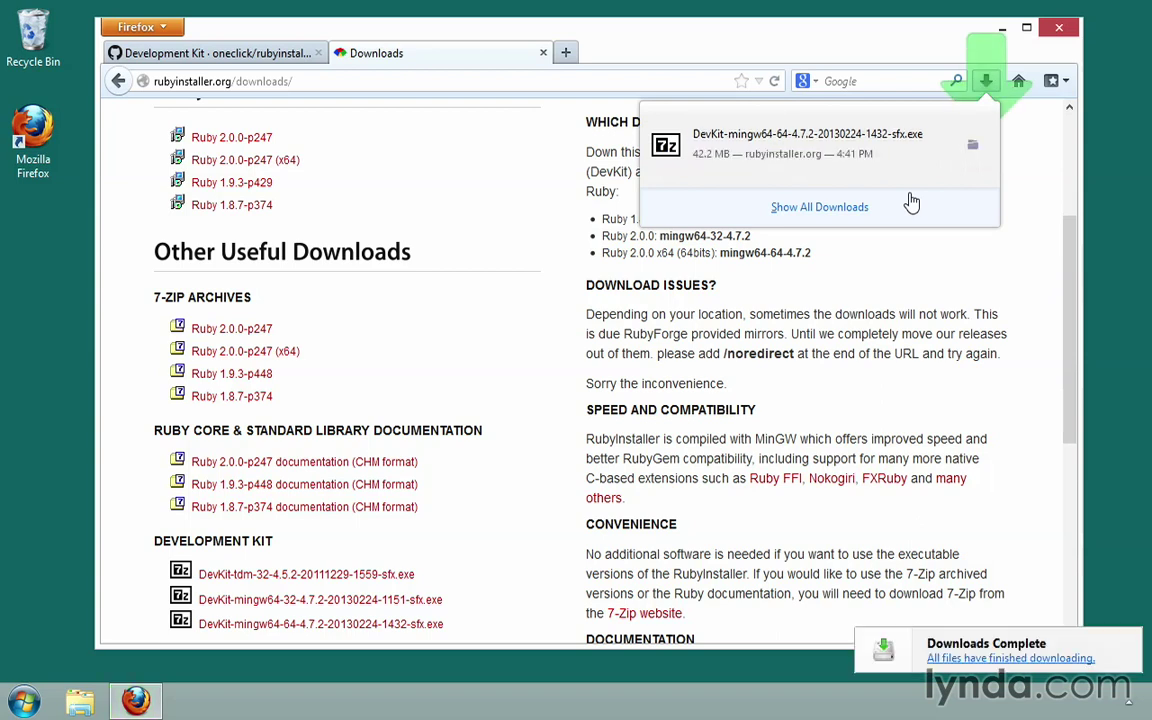
click(972, 146)
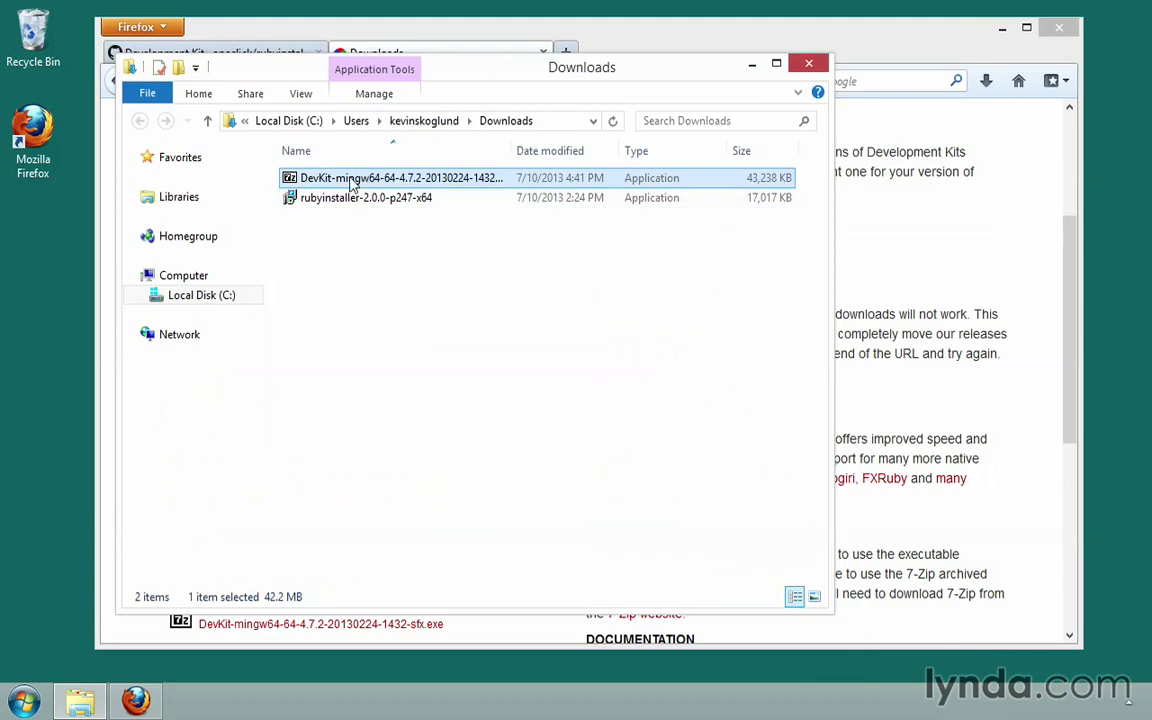
- Run the DevKit self-extracting archive, extract it to C:\DevKit, and close the Downloads folder
double_click(352, 180)
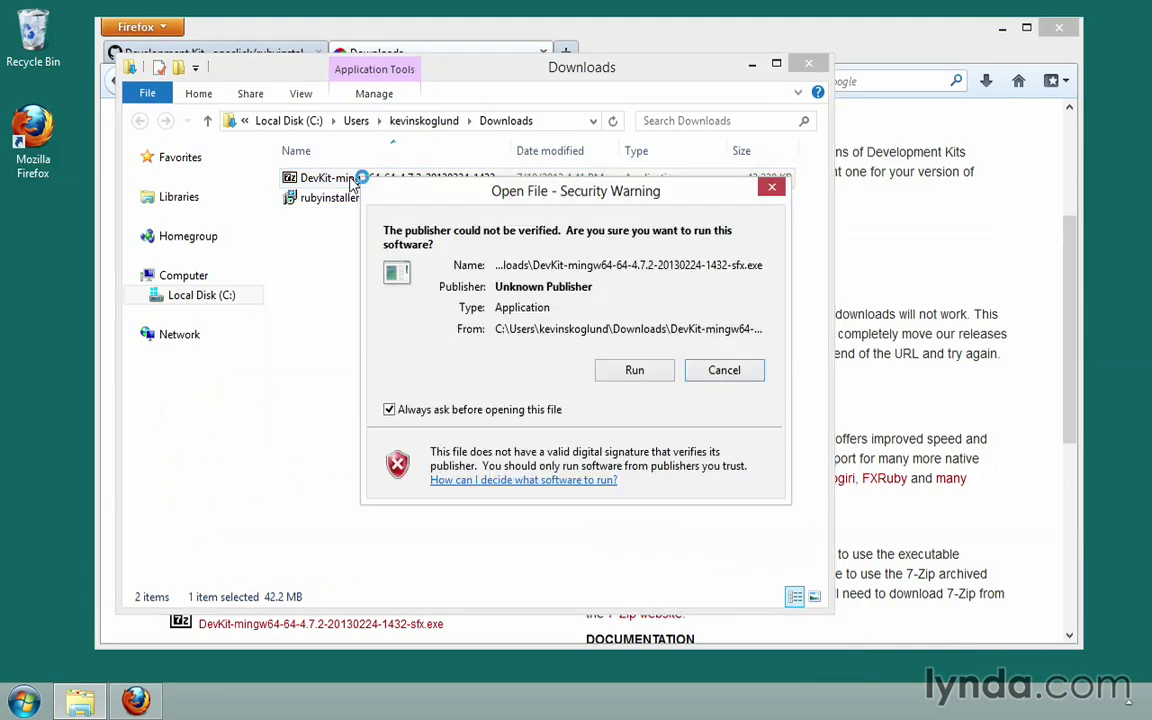
click(630, 370)
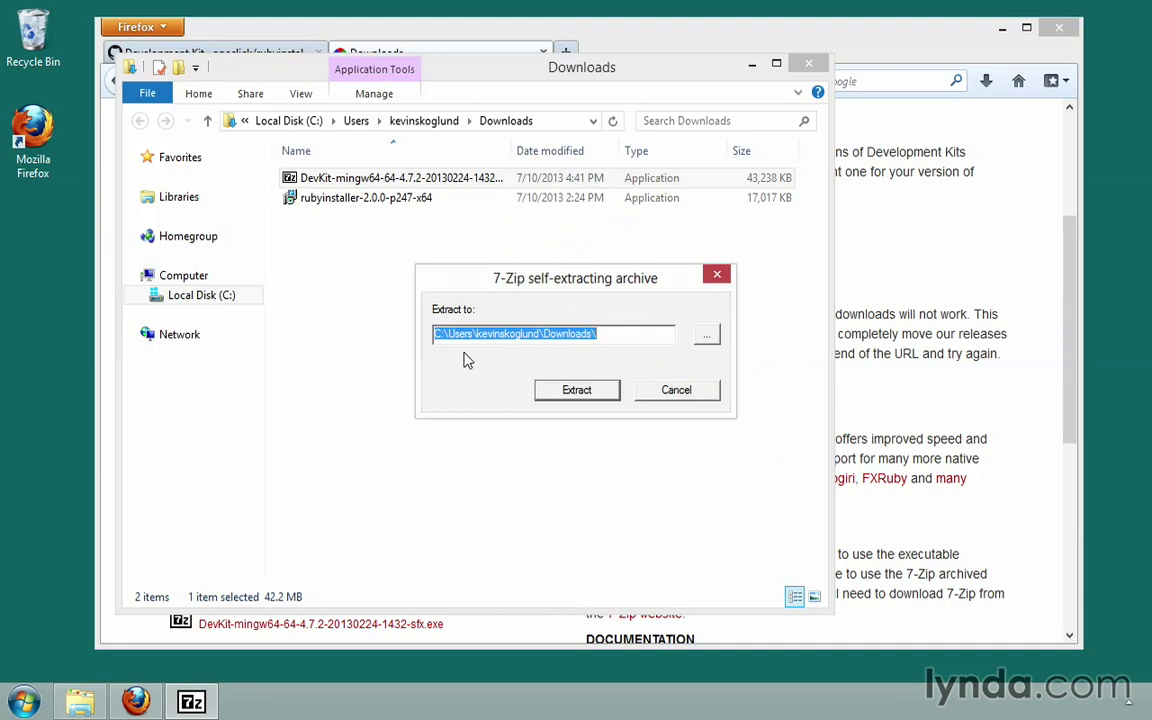
click(448, 335)
drag(450, 350, 612, 334)
key(Delete)
text(DevKit)
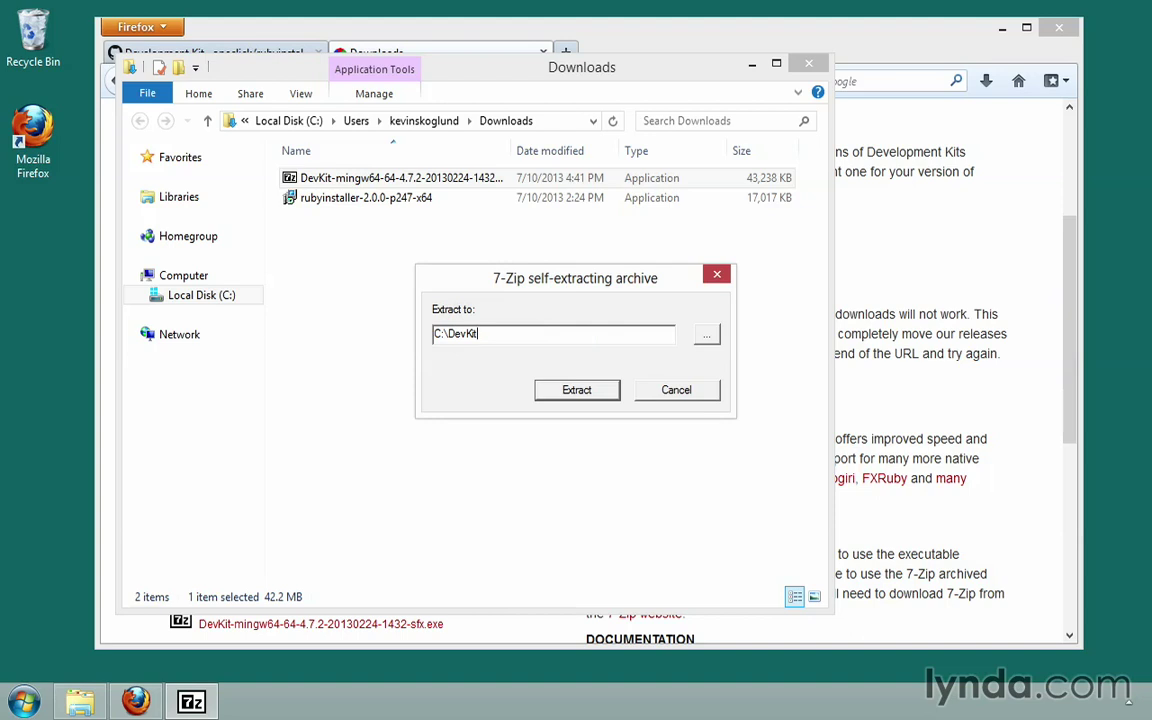
click(578, 390)
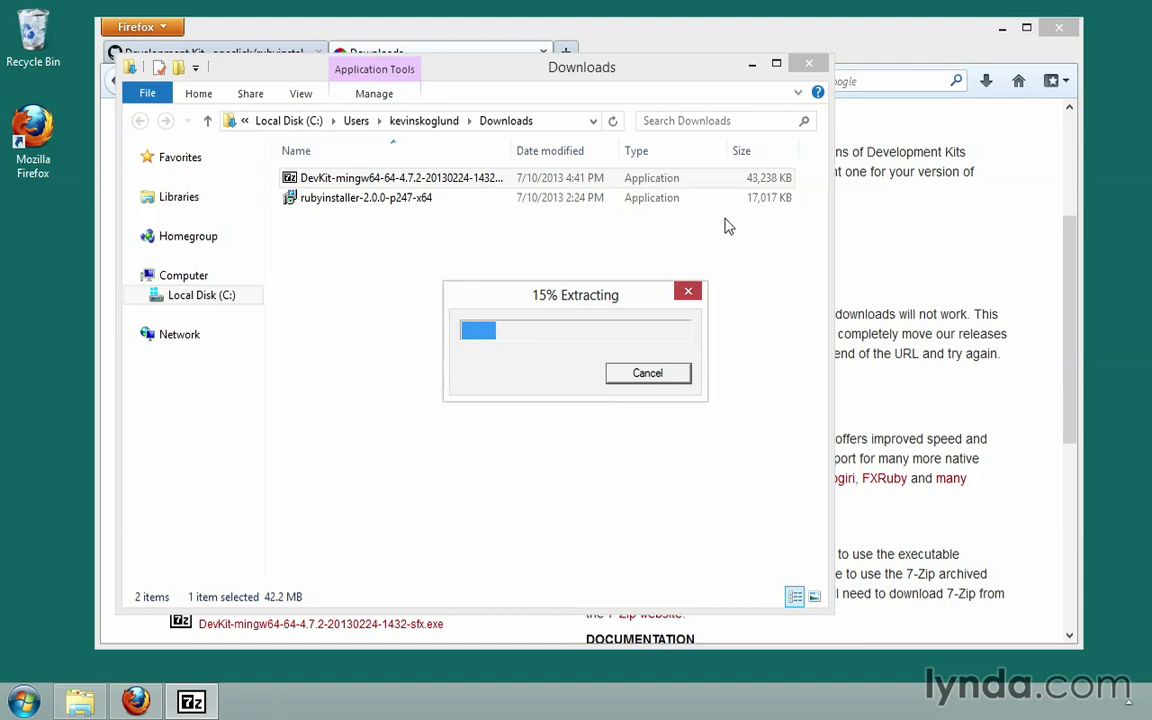
click(810, 66)
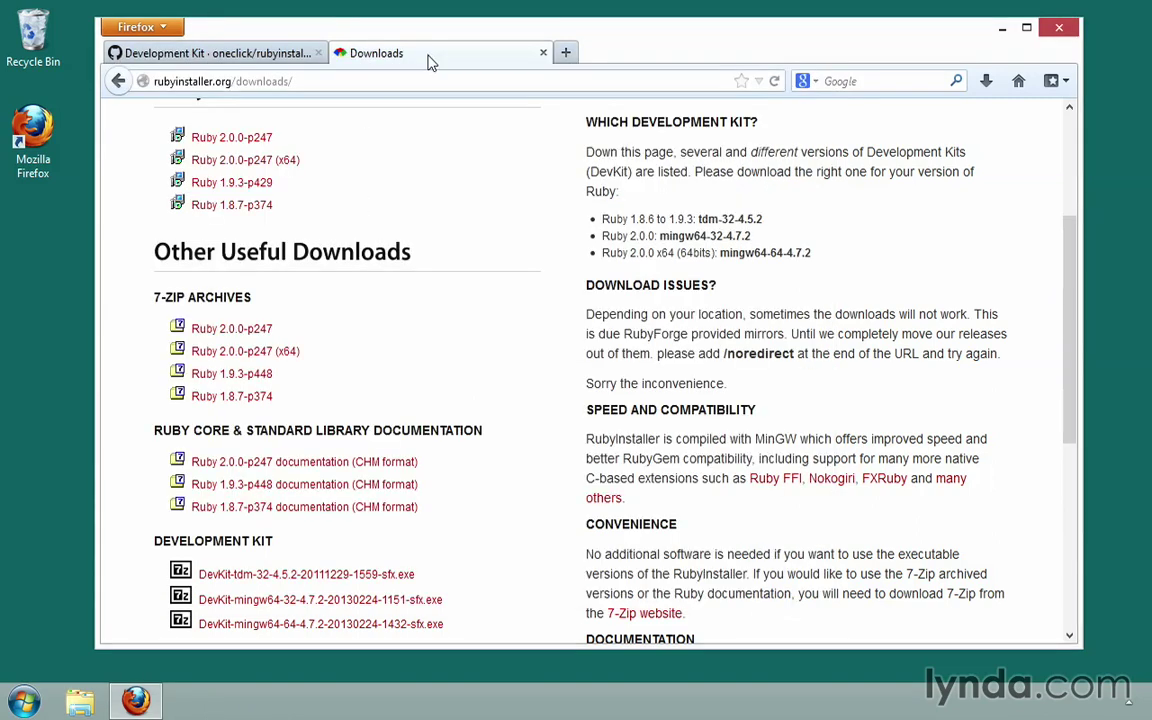
- Close the RubyInstaller downloads tab, scroll the wiki to Run Installation Scripts, and open Start
click(541, 54)
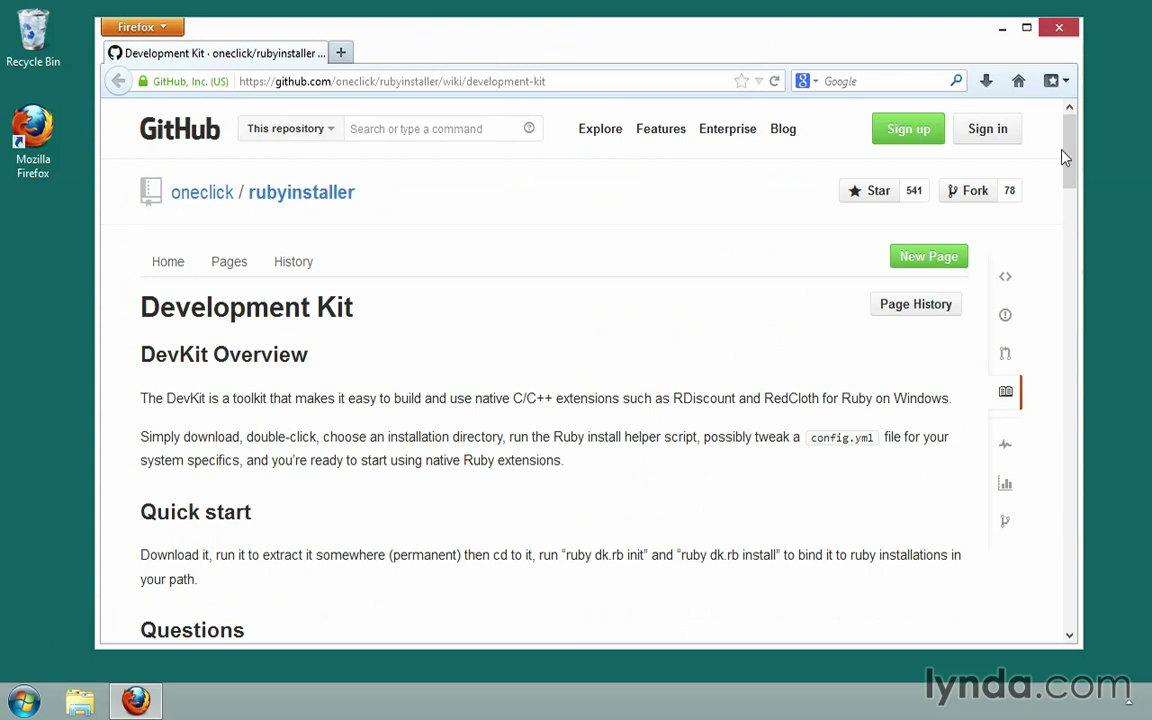
drag(1069, 168, 1068, 408)
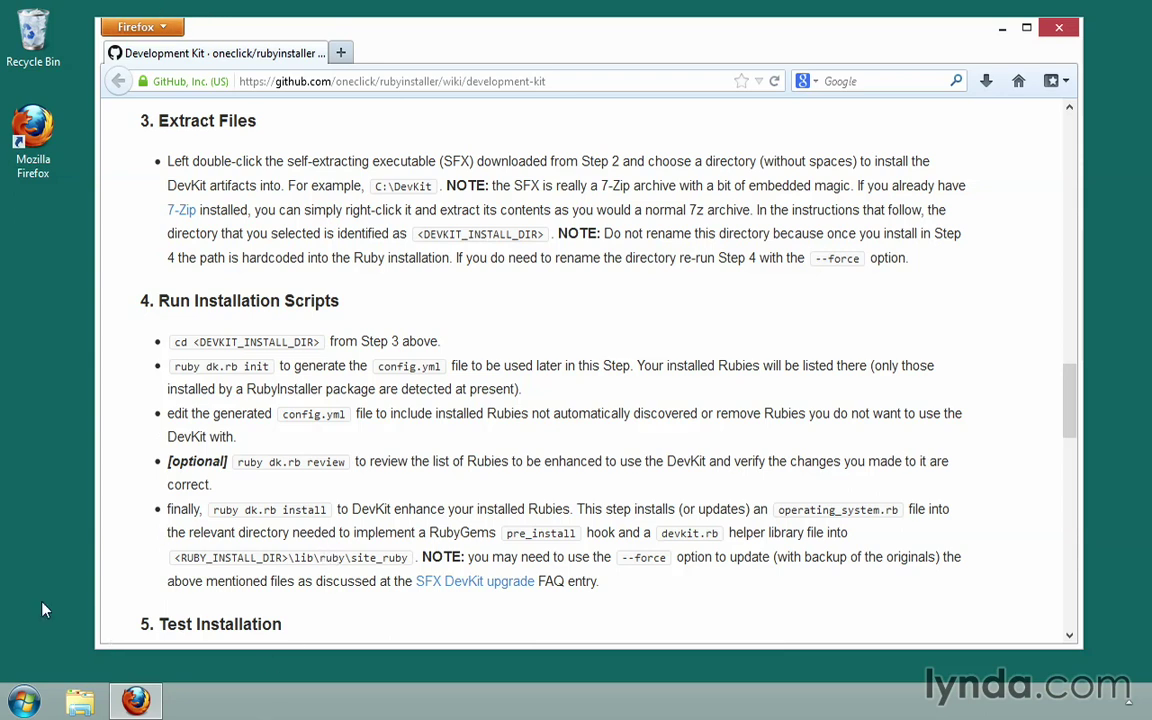
click(22, 705)
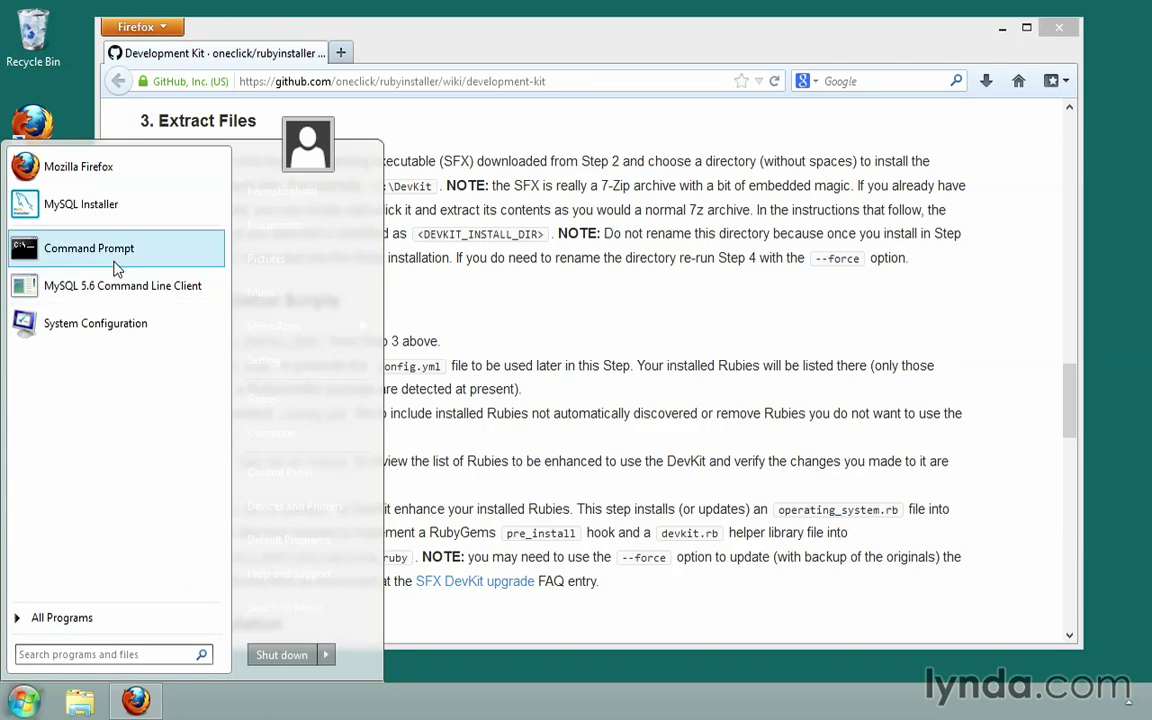
- In a new Command Prompt, change to C:\DevKit, list it, and run ruby dk.rb init
click(117, 262)
text(c)
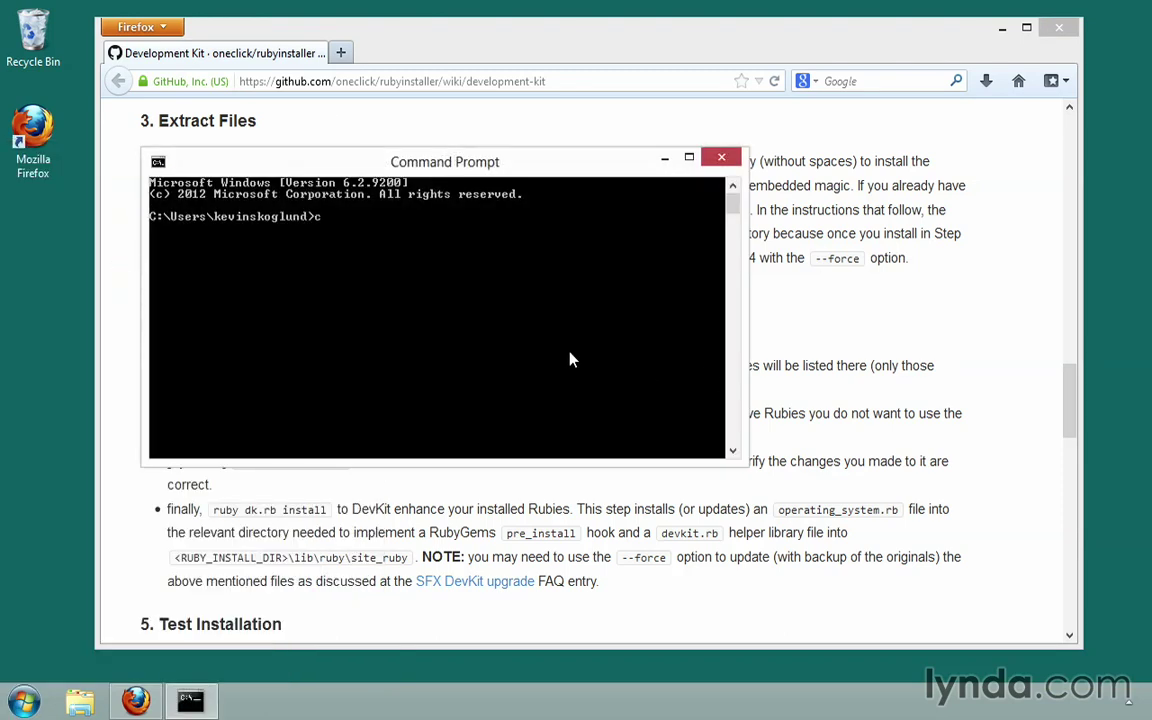
text(d /DevKit)
key(Return)
text(cd)
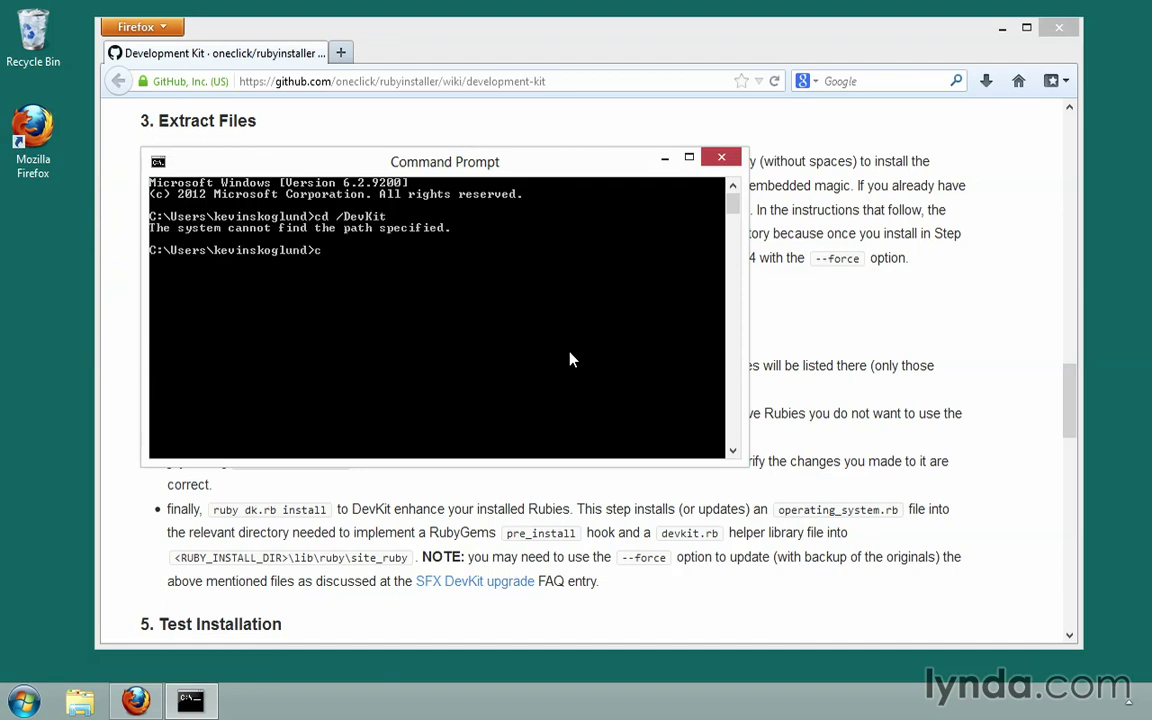
text( \DevKit)
key(Return)
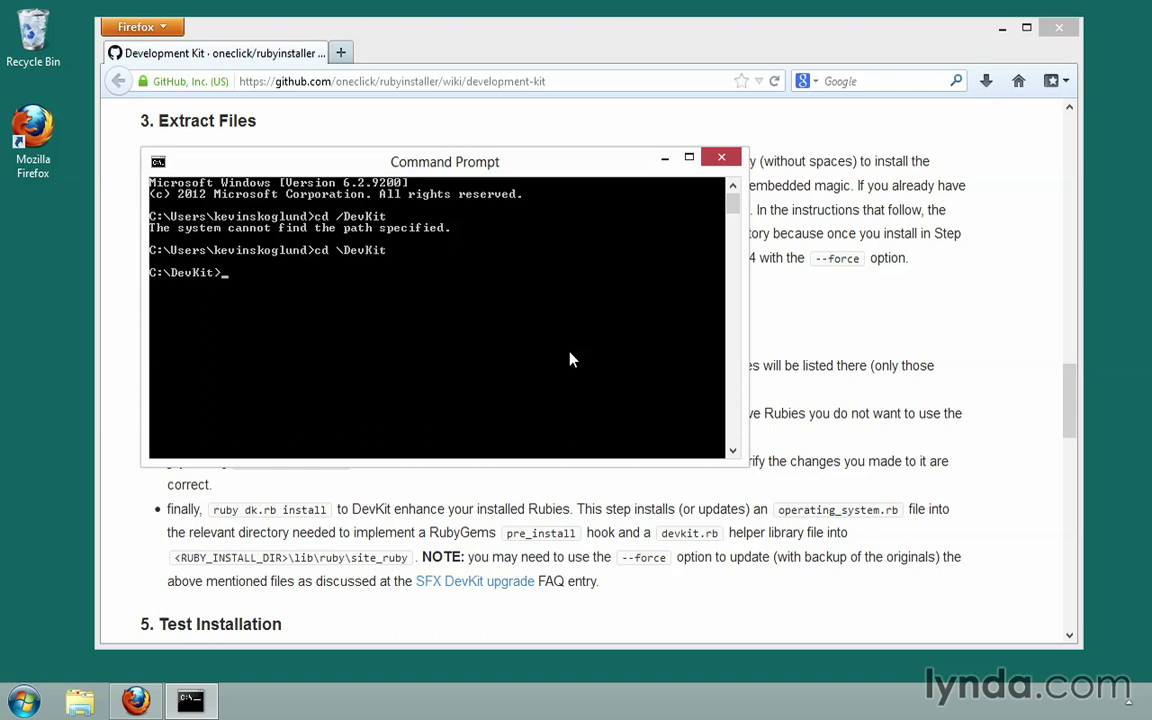
text(dir)
key(Return)
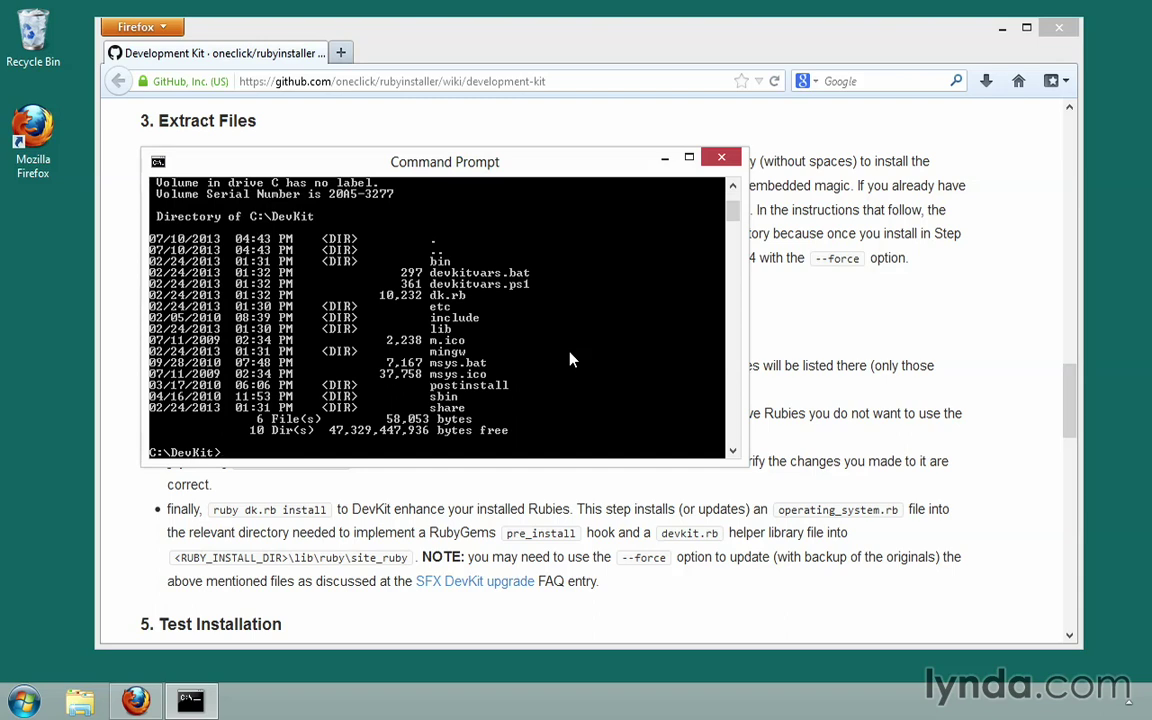
text(ruby dk.rb init)
key(Return)
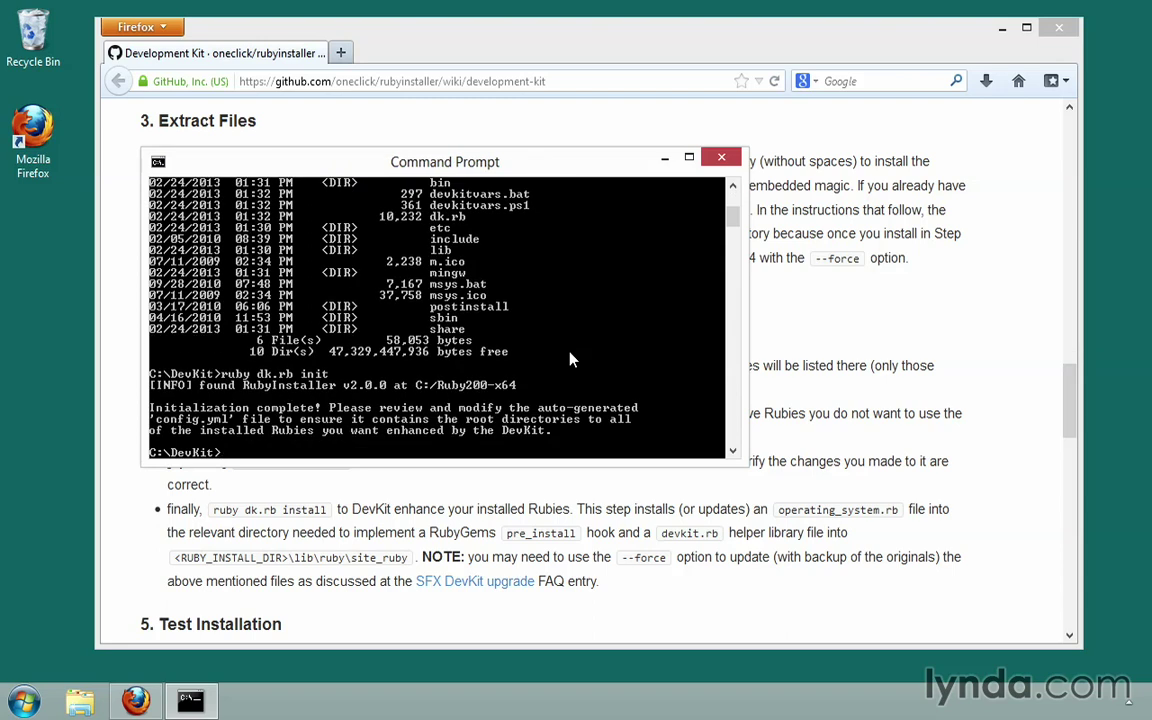
- List C:\DevKit, view config.yml, and run ruby dk.rb install to bind DevKit to C:/Ruby200-x64
text(dir)
key(Return)
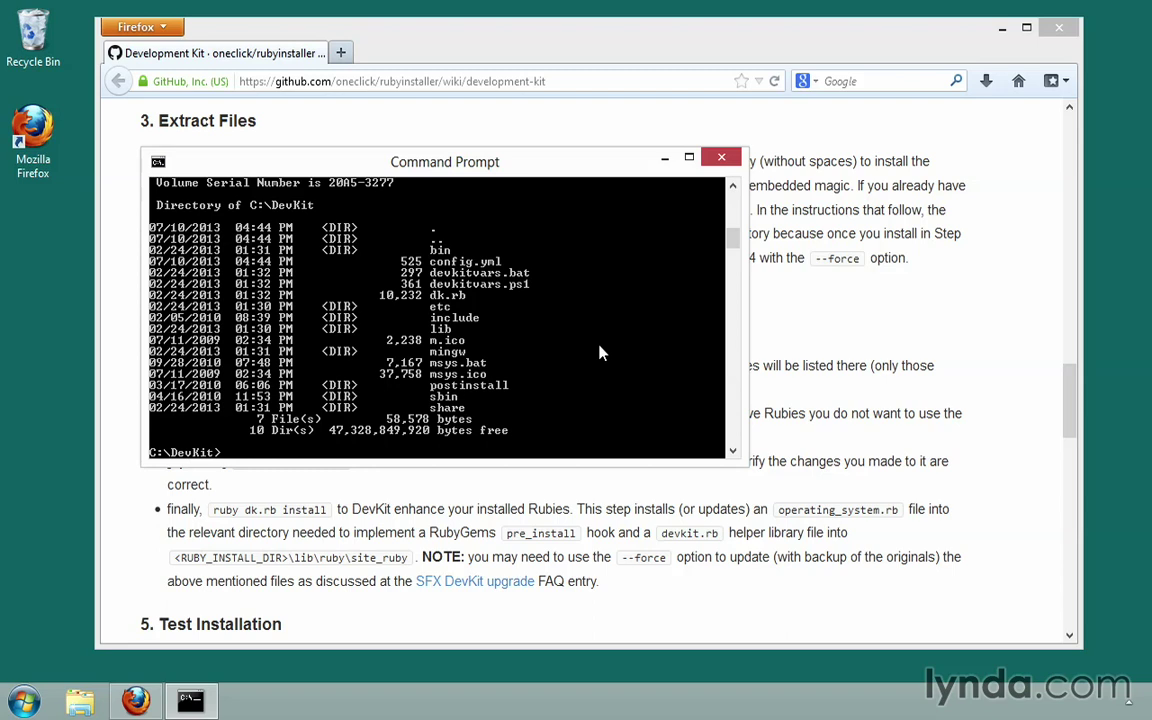
text(type config.yml)
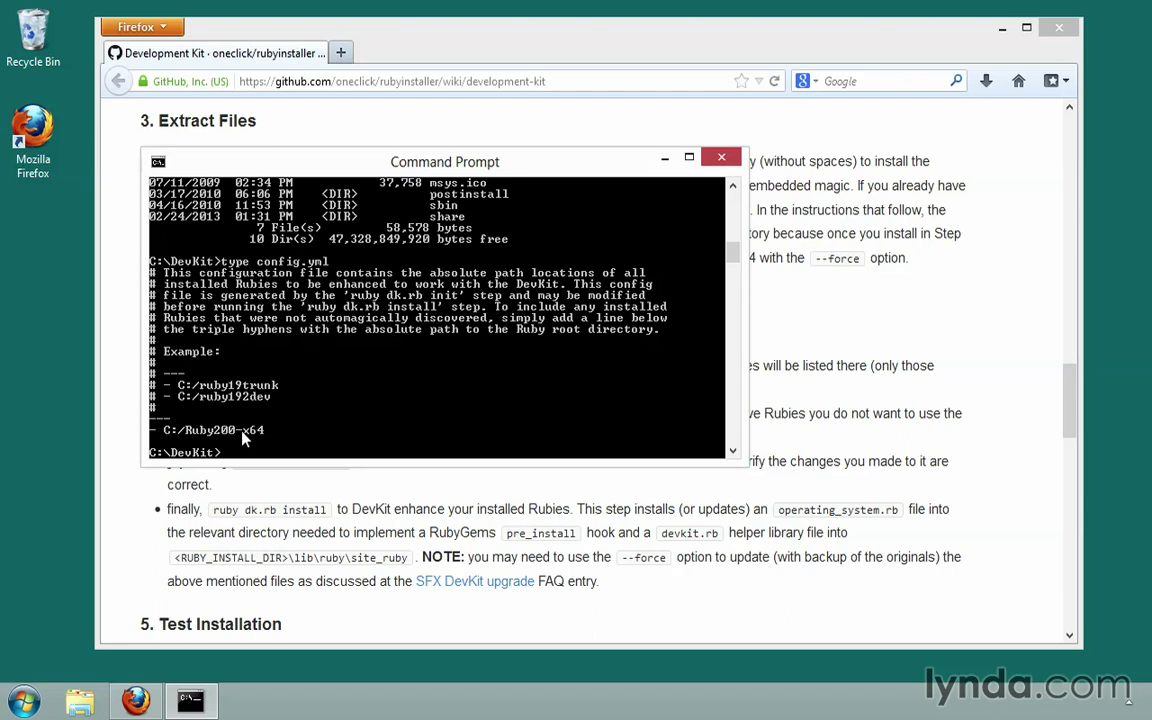
text(ruby dk.rb install)
key(Return)
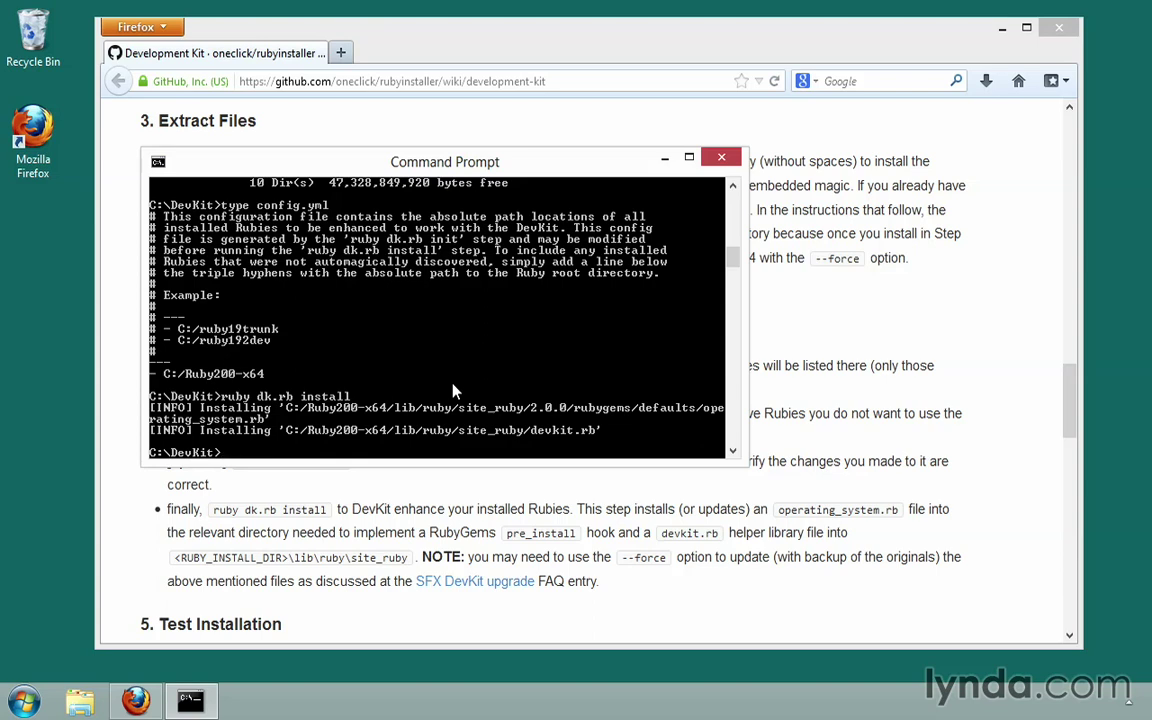
- Run gem install json --platform=ruby to build json-1.8.0 with native extensions
text(gem install json --platform)
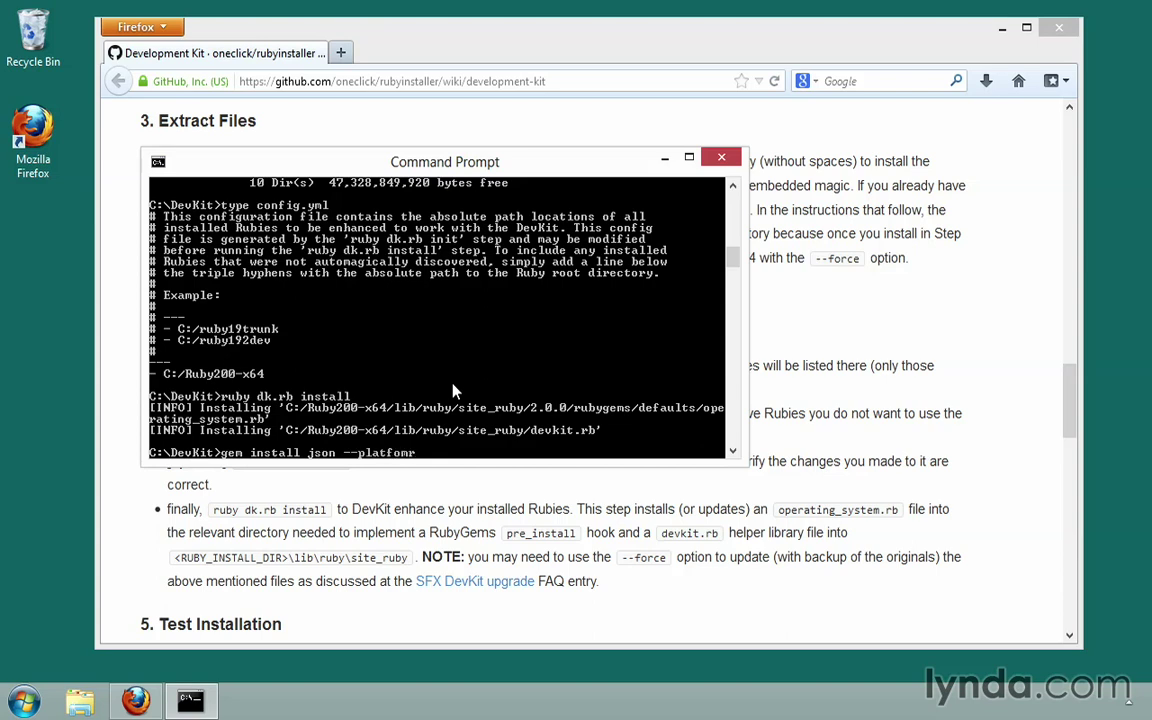
text(=ruby)
key(Return)
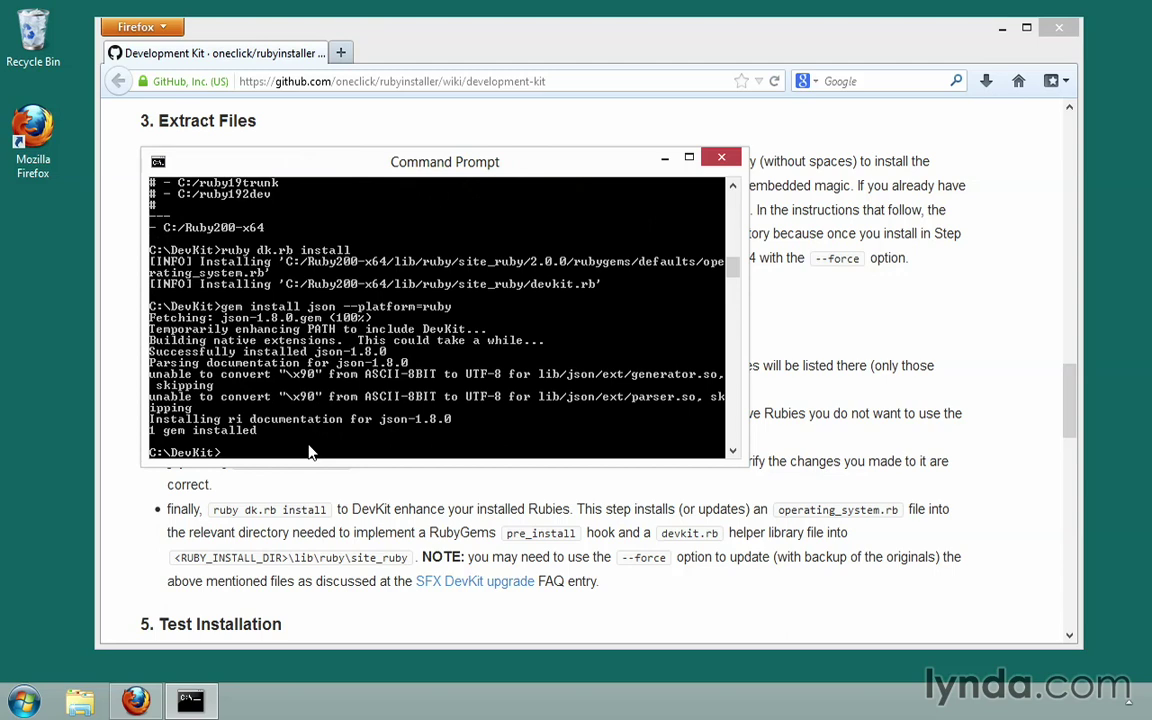
- Run the json load test printing [42], then return to the wiki's Test Installation section
text(ruby -rubygems -e "require 'json'; puts JSON.load('[42])
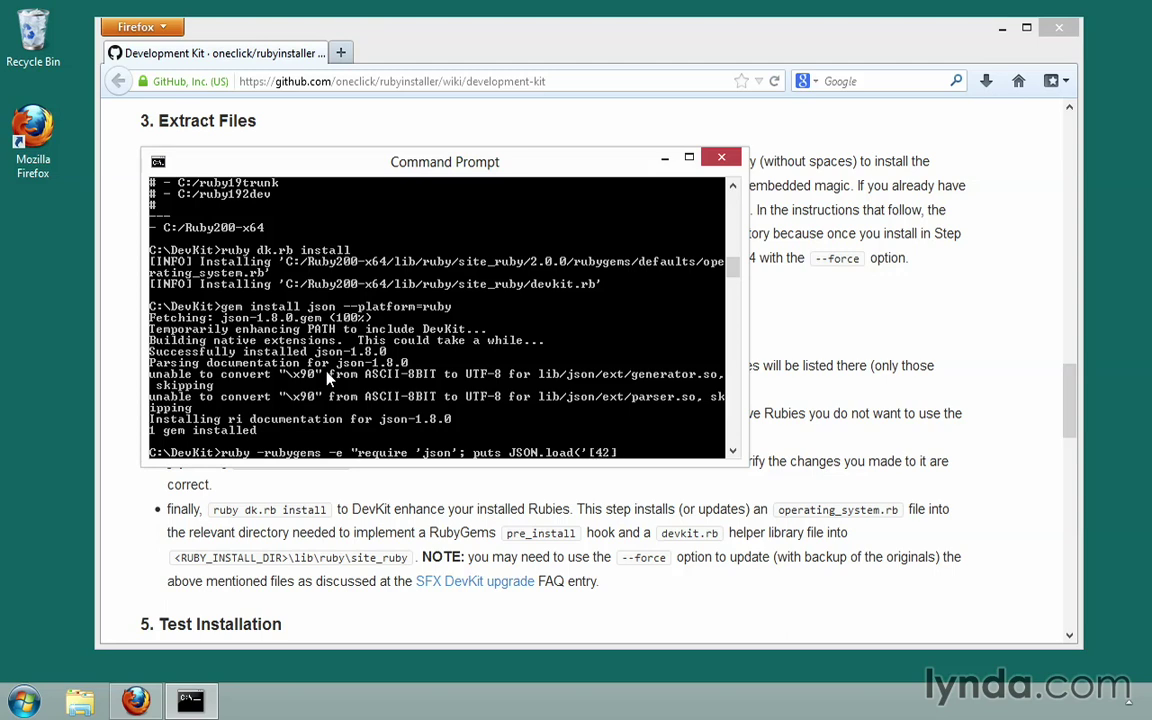
text(').inspect")
key(Return)
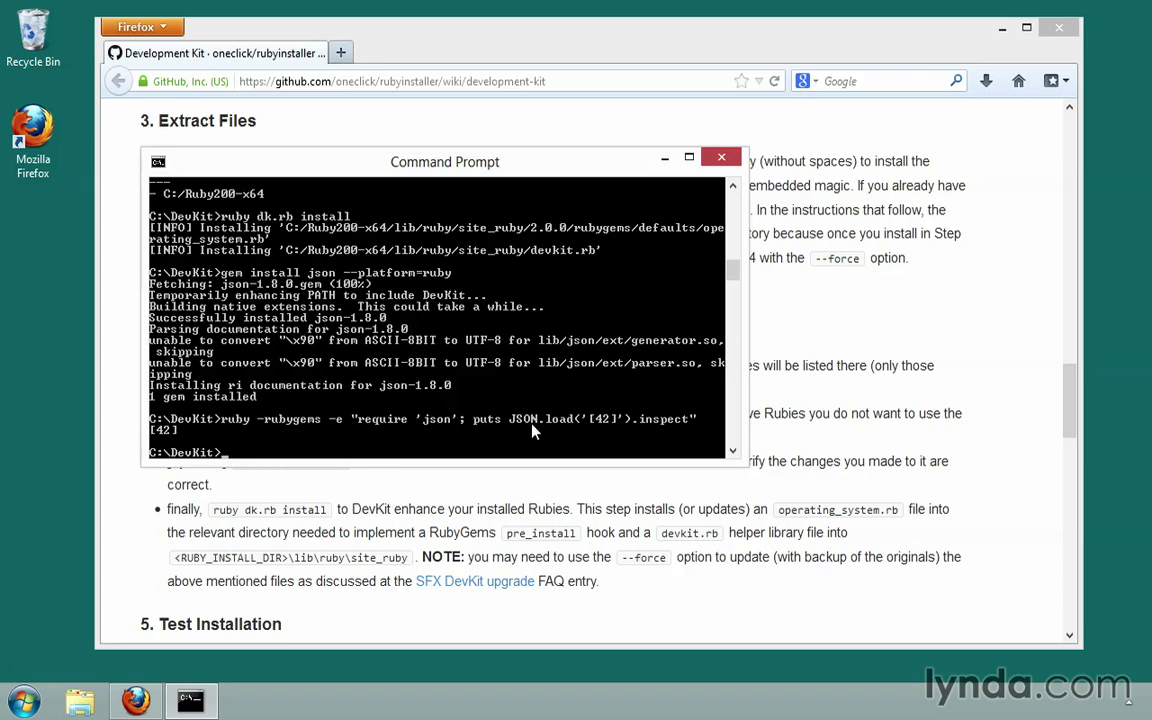
click(861, 250)
scroll(868, 405, down, 3)
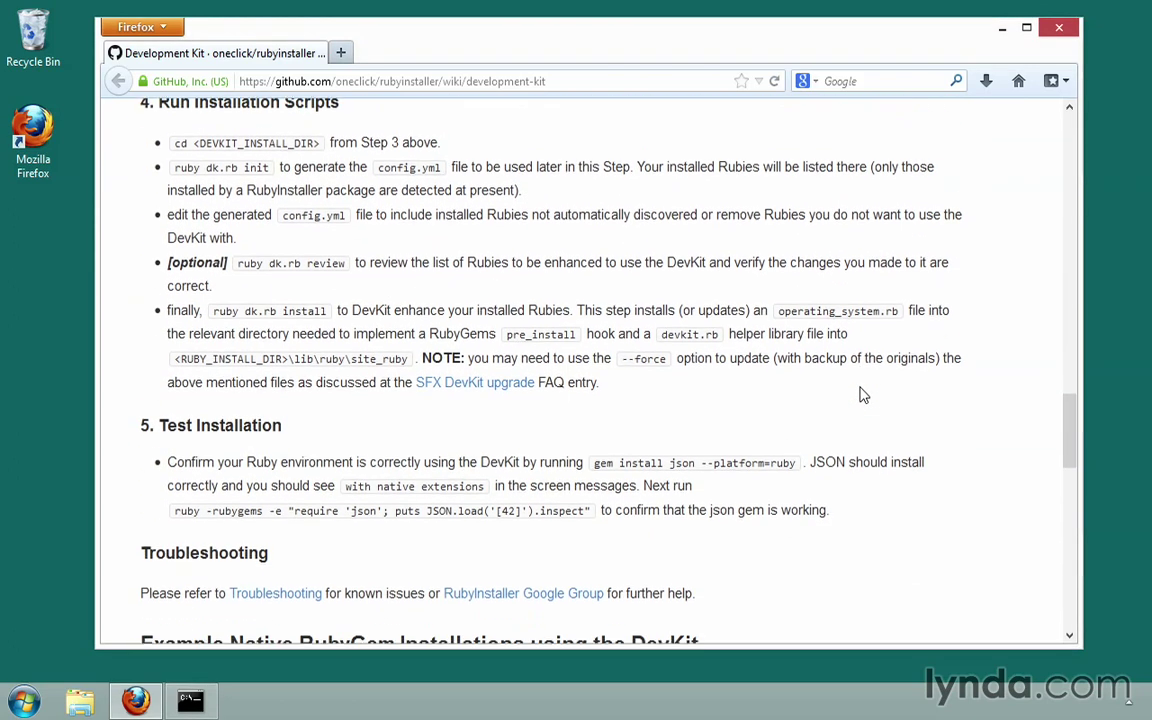